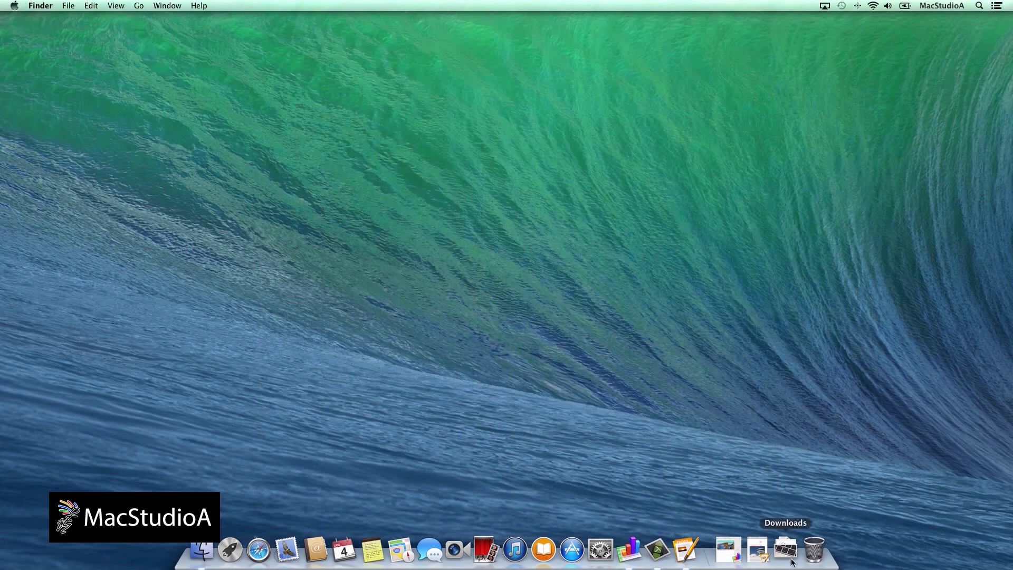
# - Name the Pages document 'Research Building' and tag it Research from the title popover
pyautogui.click(757, 551)
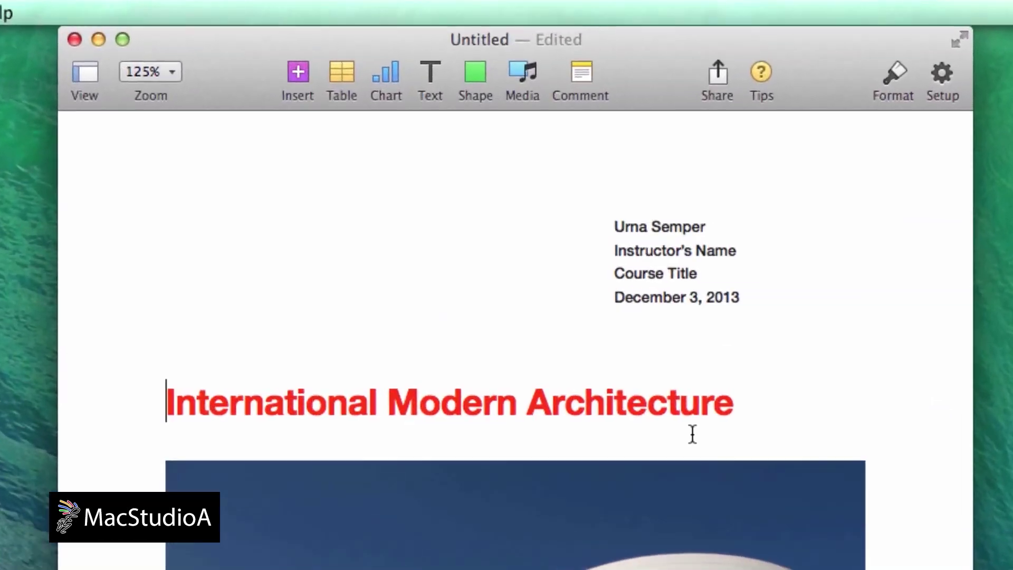
pyautogui.click(579, 44)
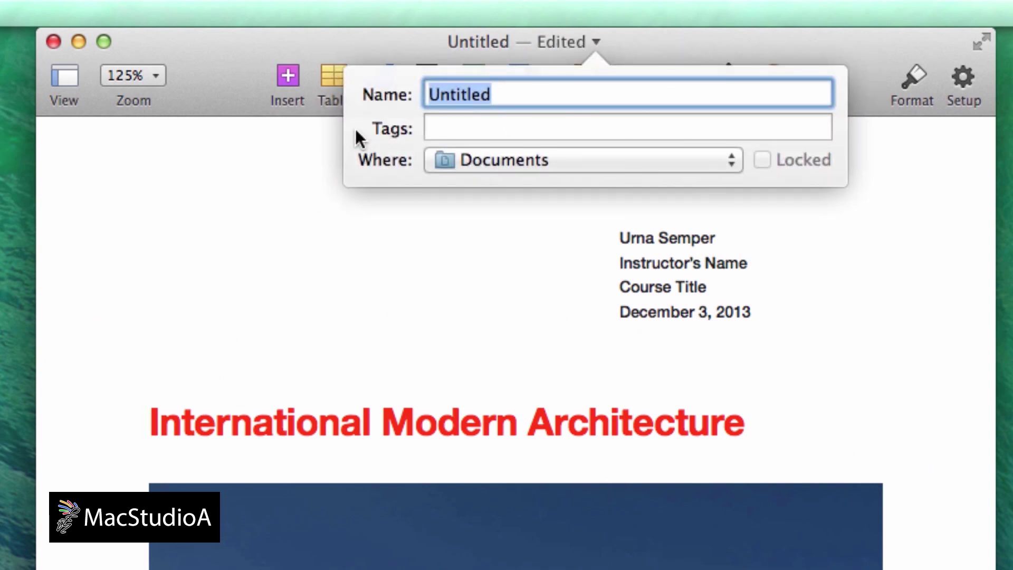
pyautogui.write('Research Building')
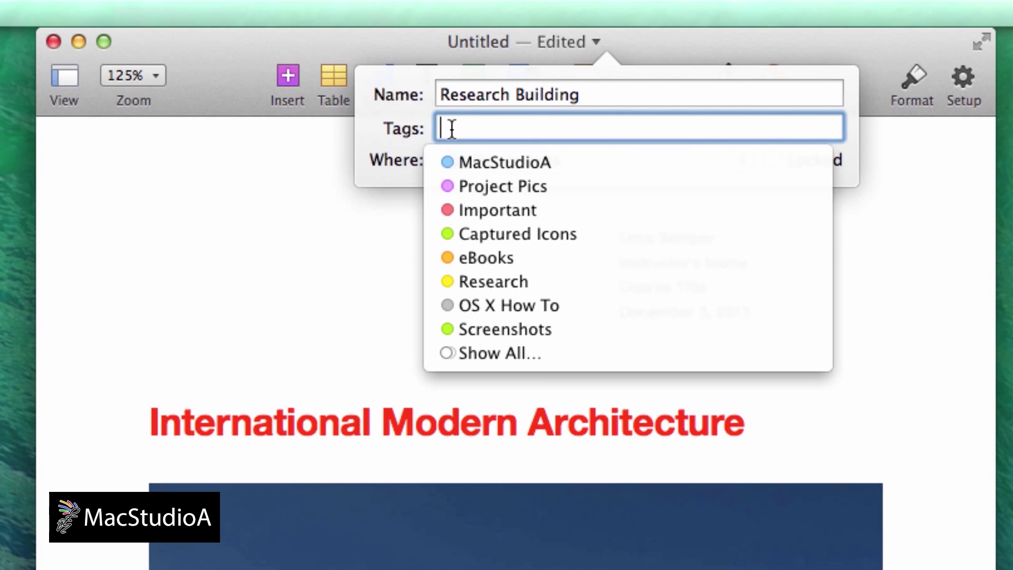
pyautogui.click(451, 128)
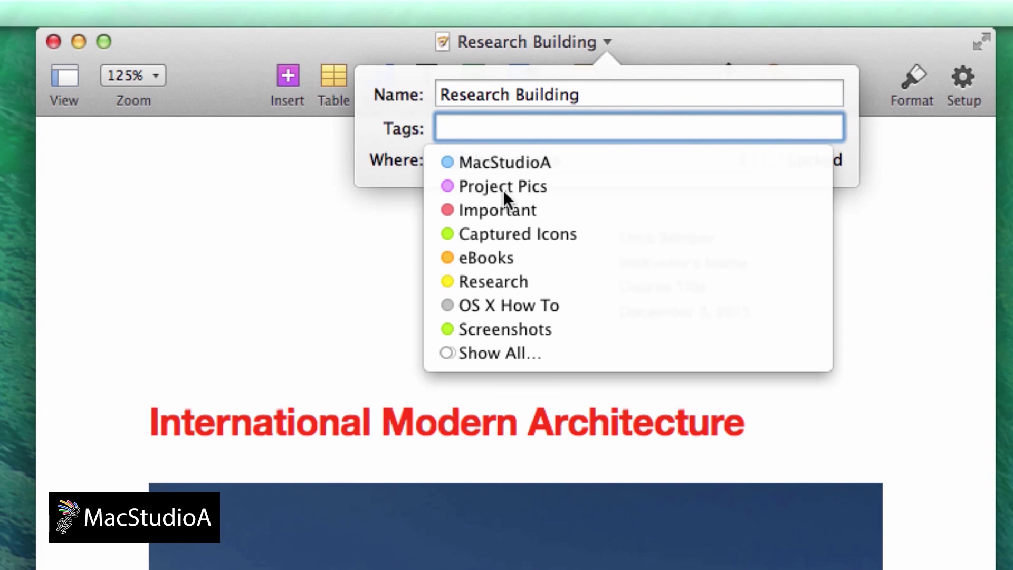
pyautogui.click(491, 281)
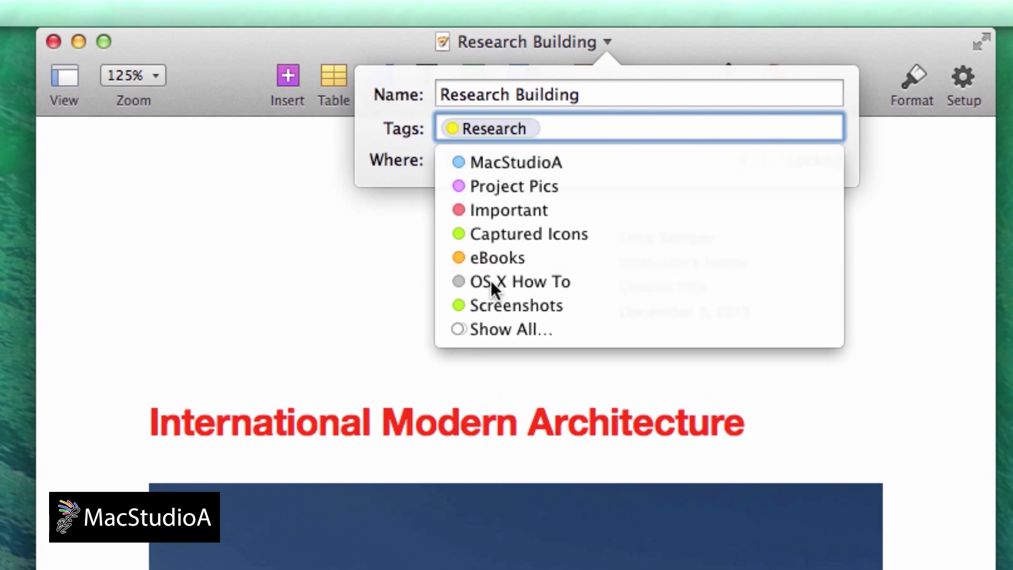
pyautogui.click(398, 274)
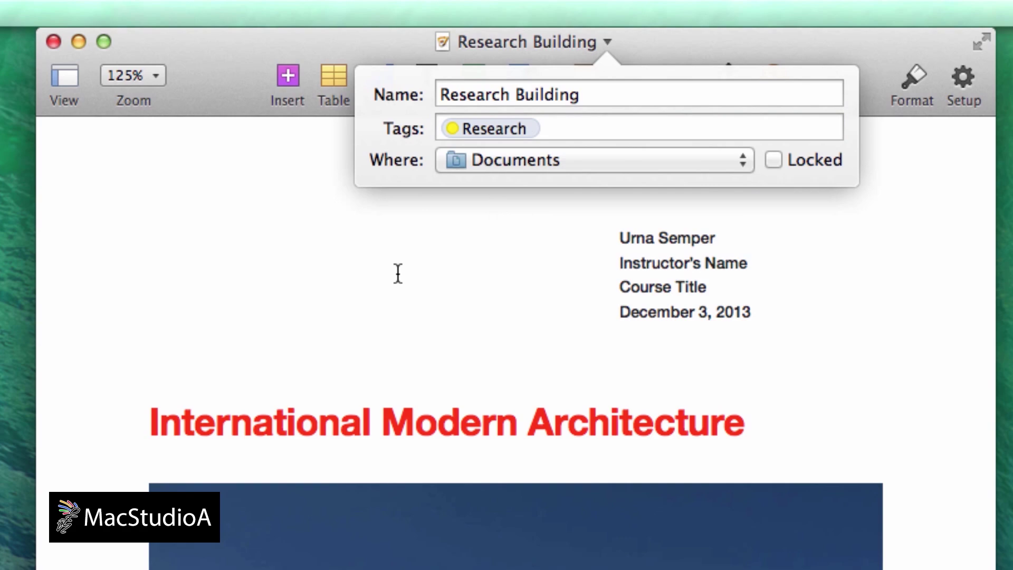
pyautogui.click(223, 113)
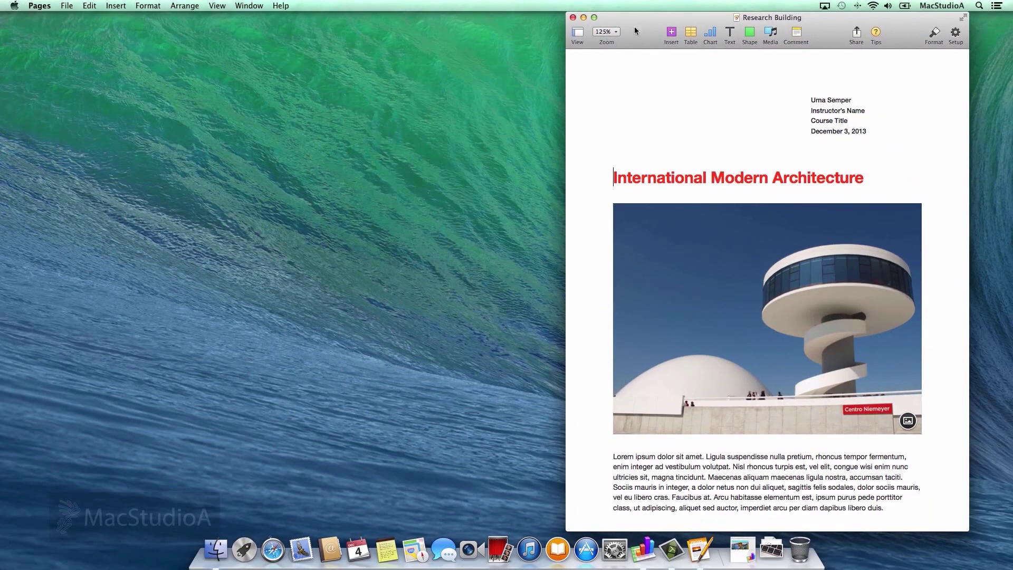
# - Show the Research-tagged files in Finder to confirm Research Building is listed
pyautogui.click(216, 549)
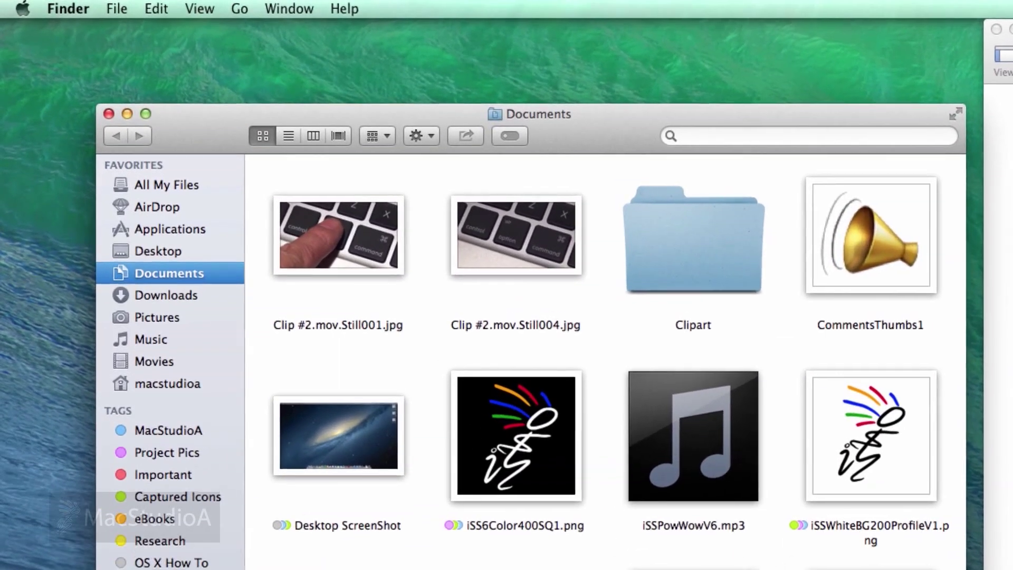
pyautogui.click(168, 542)
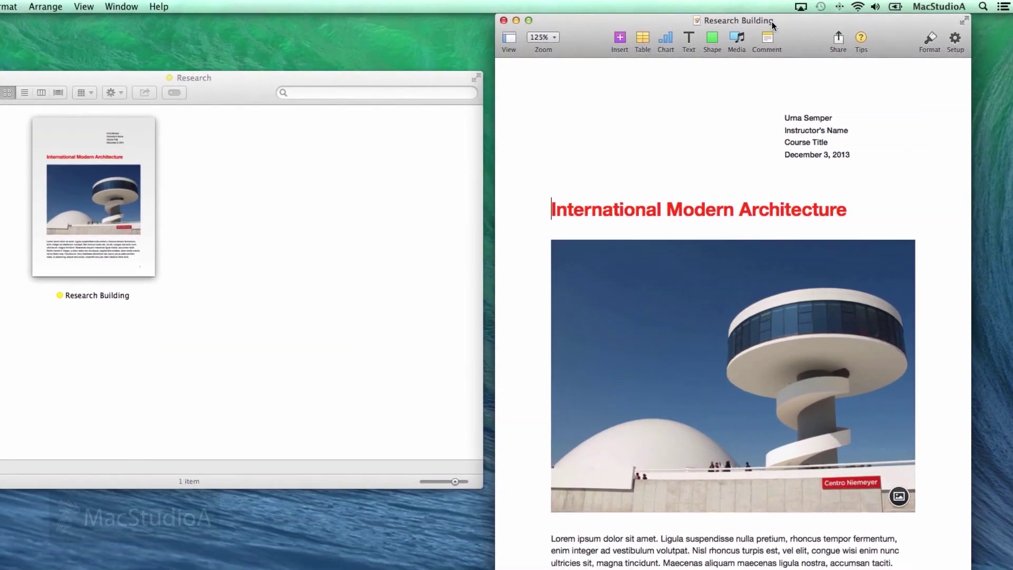
# - Add the MacStudioA tag to Research Building from the Pages title popover
pyautogui.click(706, 29)
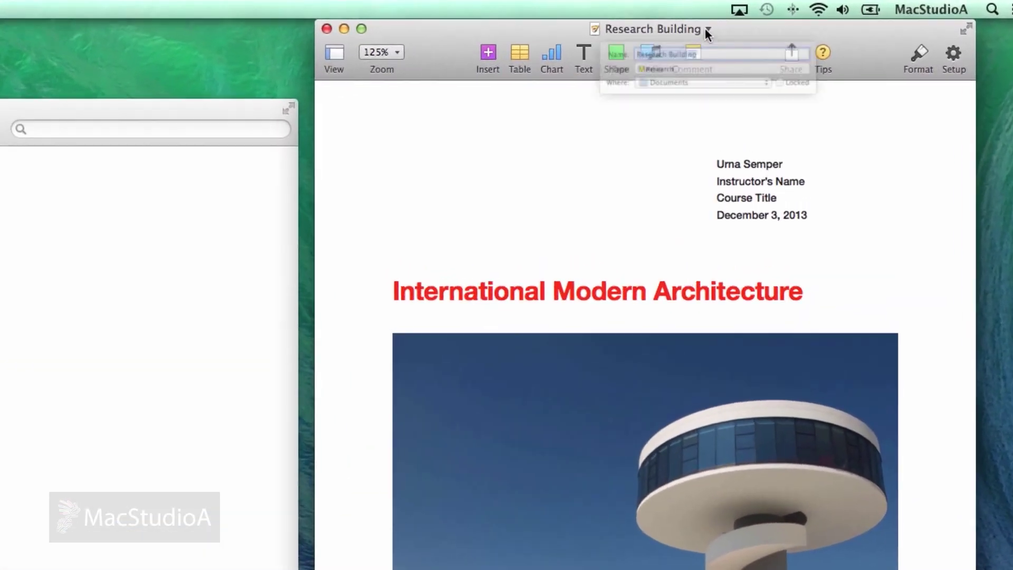
pyautogui.click(546, 129)
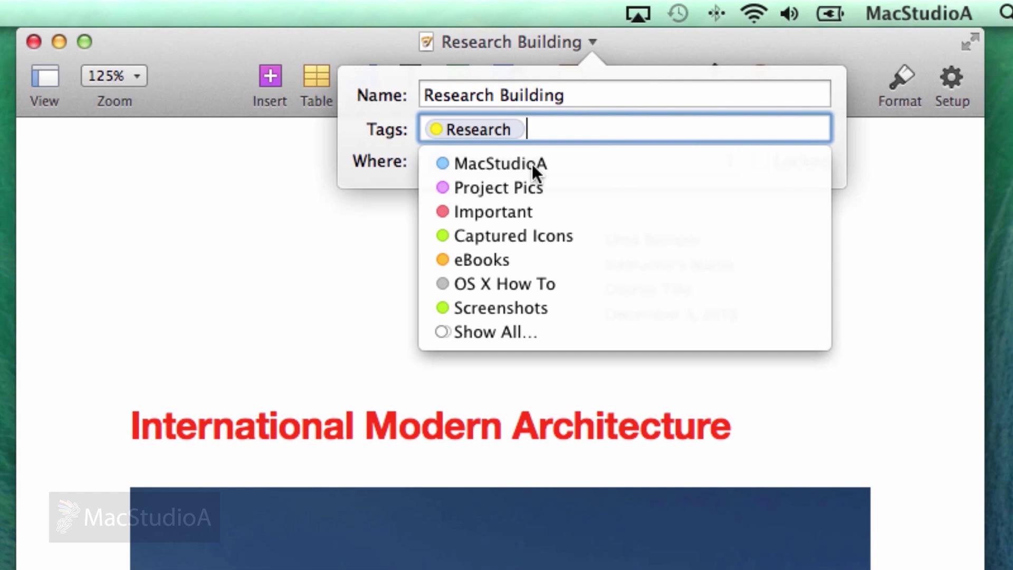
pyautogui.click(532, 164)
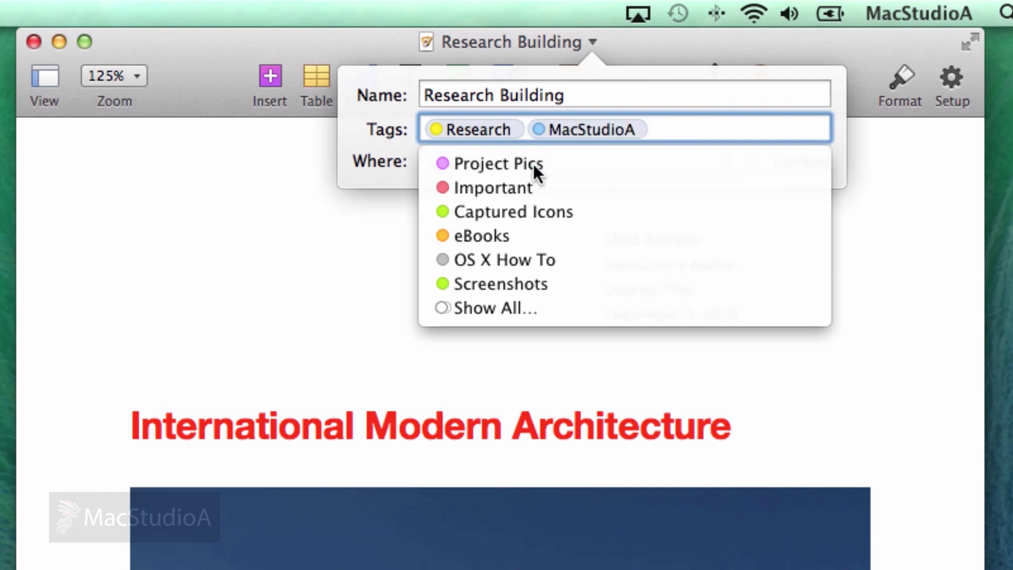
pyautogui.press('Return')
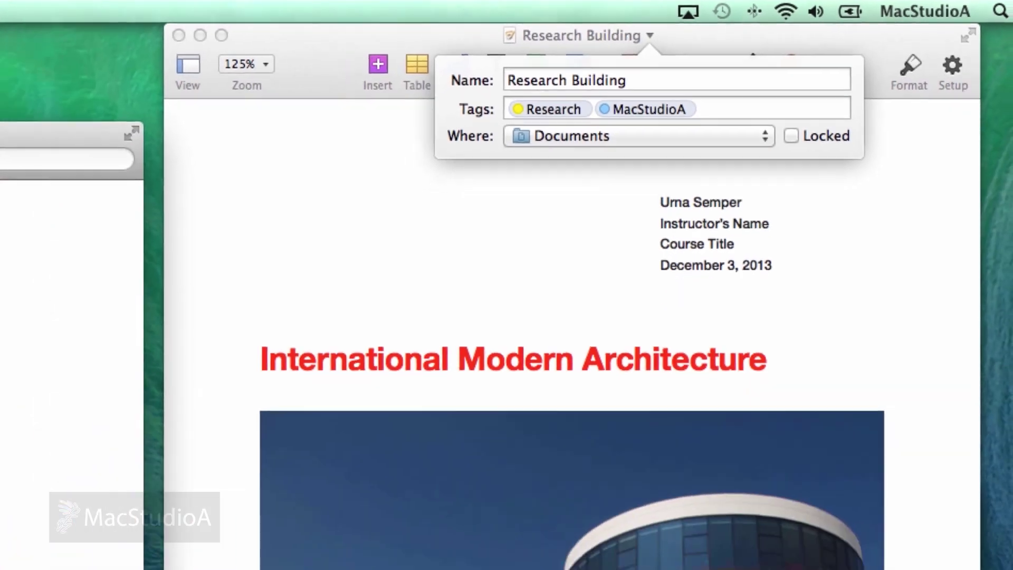
# - Check in Finder's sidebar that the document appears among the tagged files
pyautogui.click(448, 378)
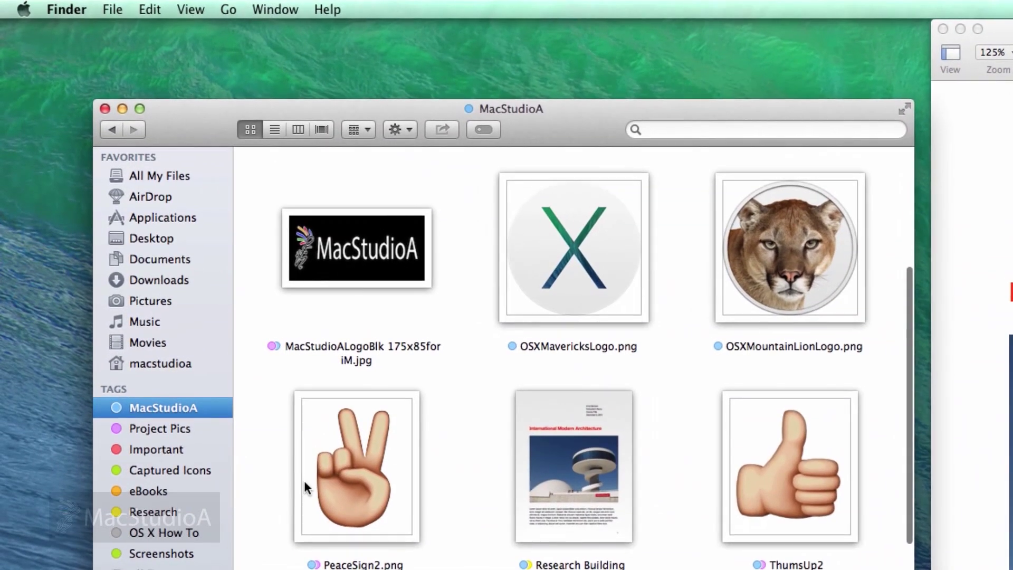
pyautogui.click(132, 400)
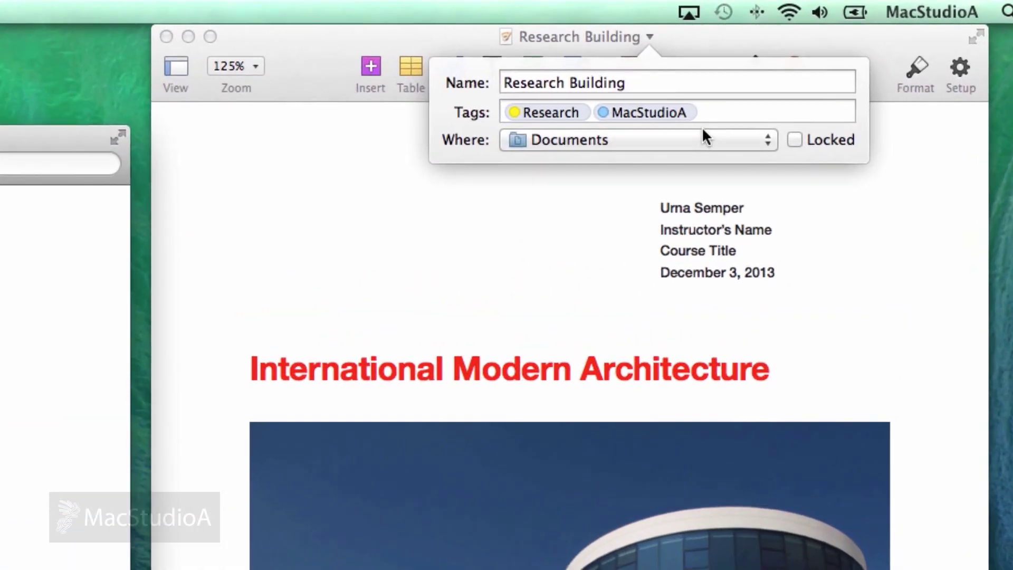
# - Create a new 'For Approval' tag on Research Building via the Tags field
pyautogui.click(835, 54)
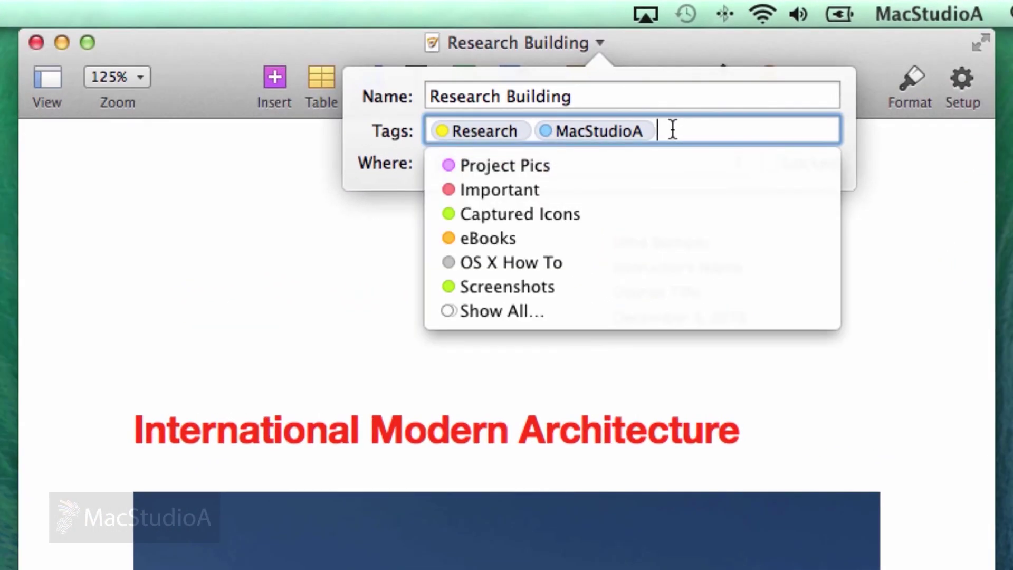
pyautogui.write('For A')
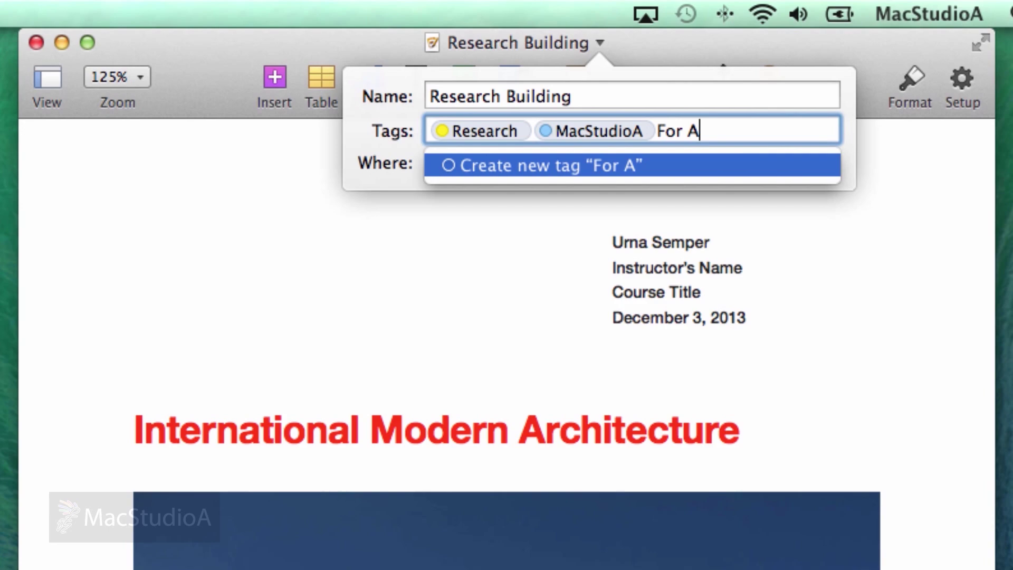
pyautogui.write('pproval')
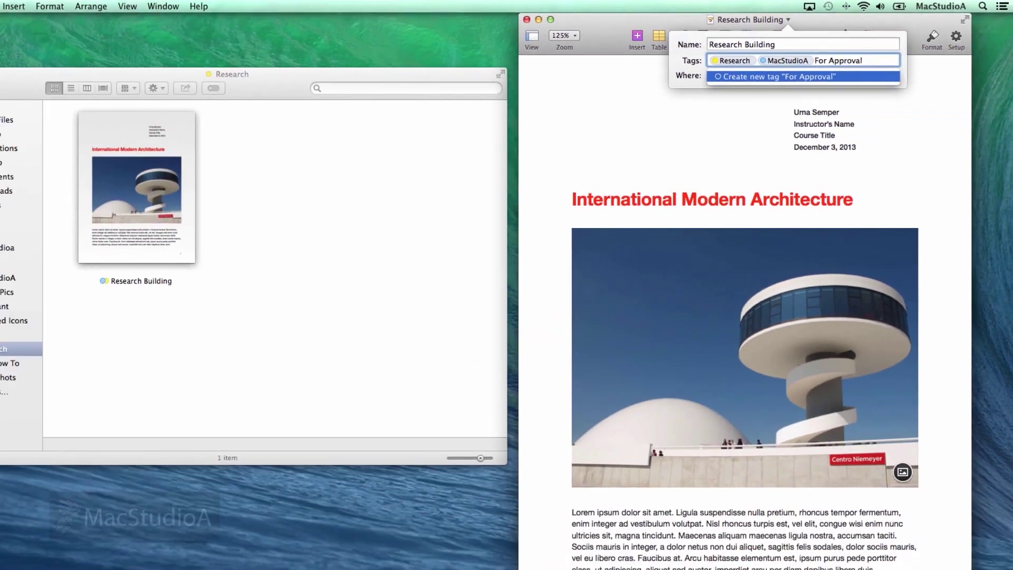
pyautogui.press('Return')
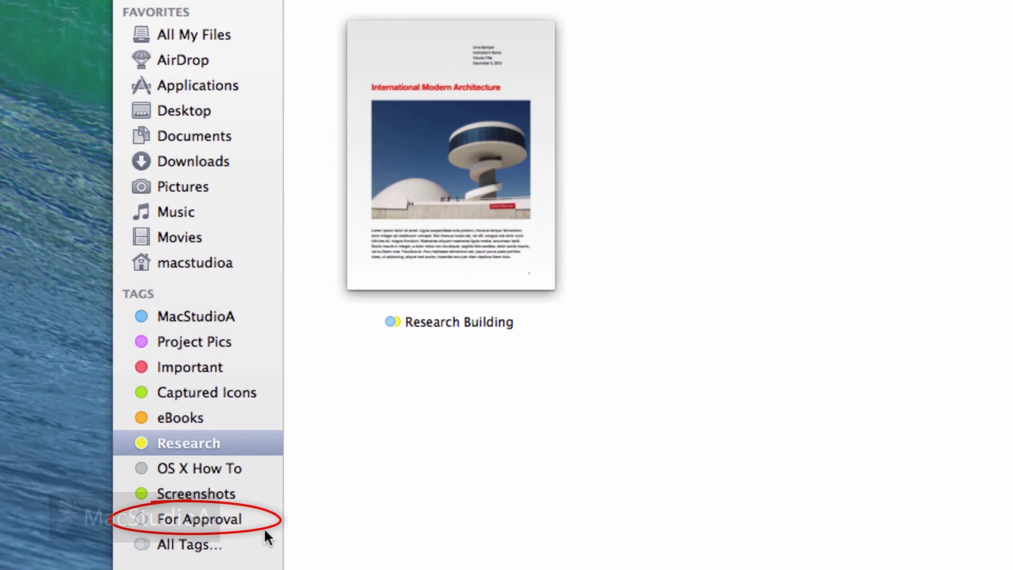
pyautogui.click(206, 513)
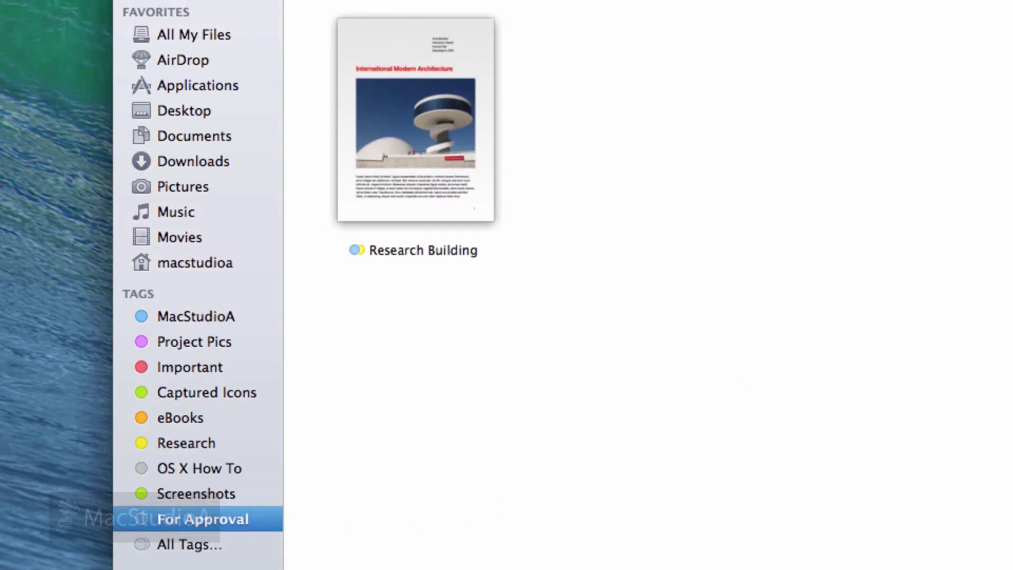
pyautogui.click(196, 441)
pyautogui.click(212, 314)
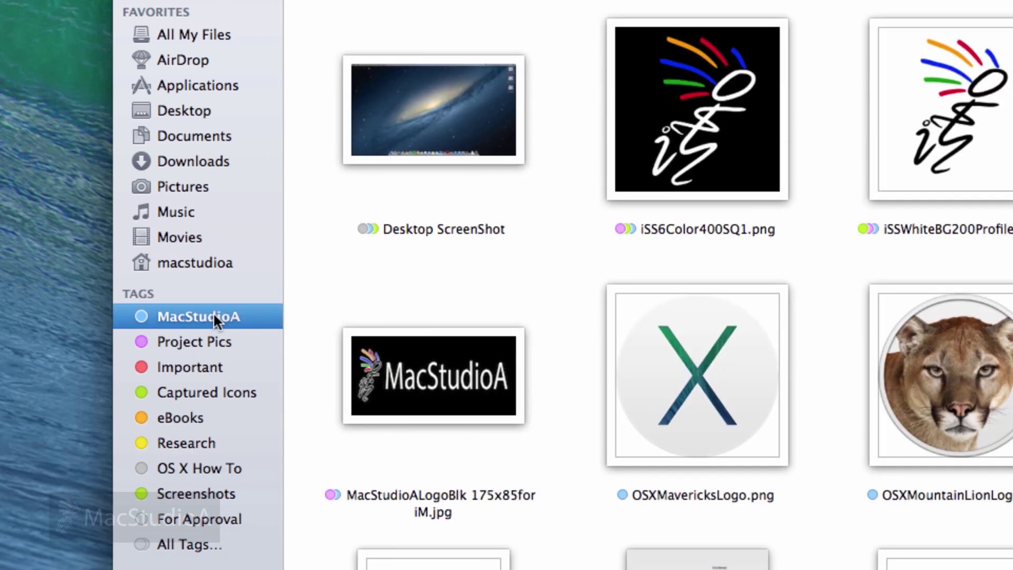
pyautogui.click(186, 451)
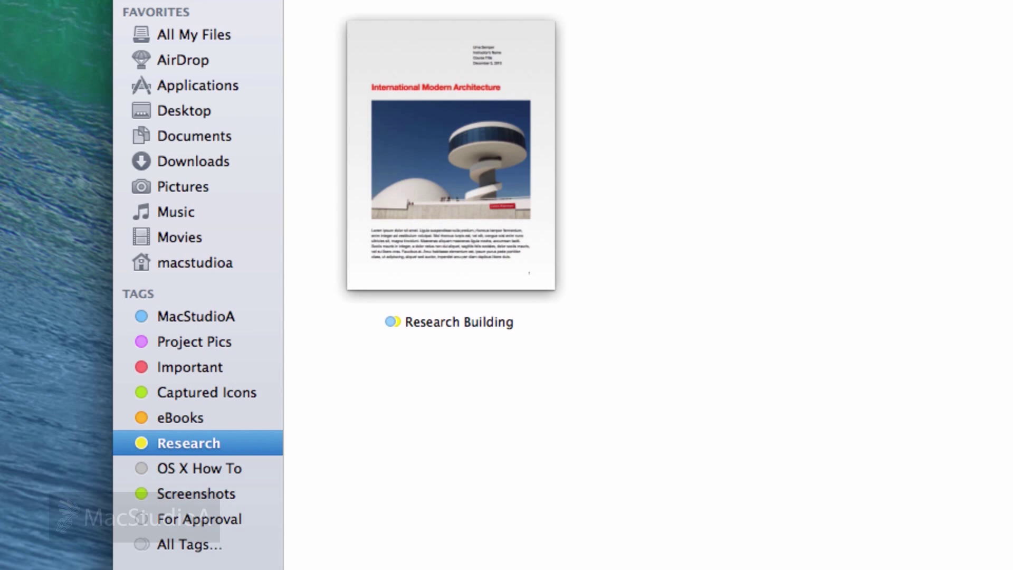
# - In Documents, remove OS X How To from Desktop ScreenShot and give it Project Pics
pyautogui.click(205, 136)
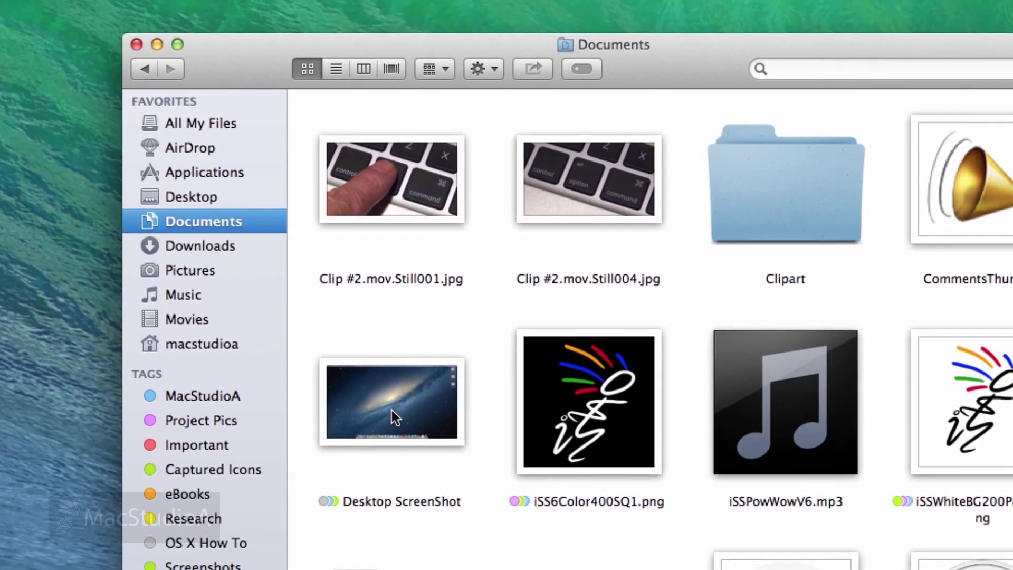
pyautogui.click(392, 418)
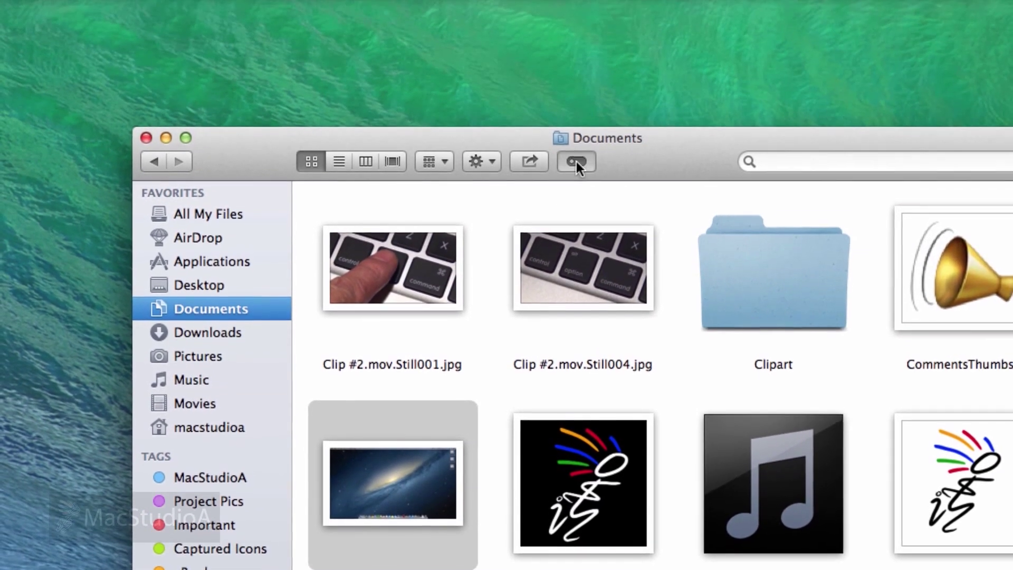
pyautogui.click(576, 169)
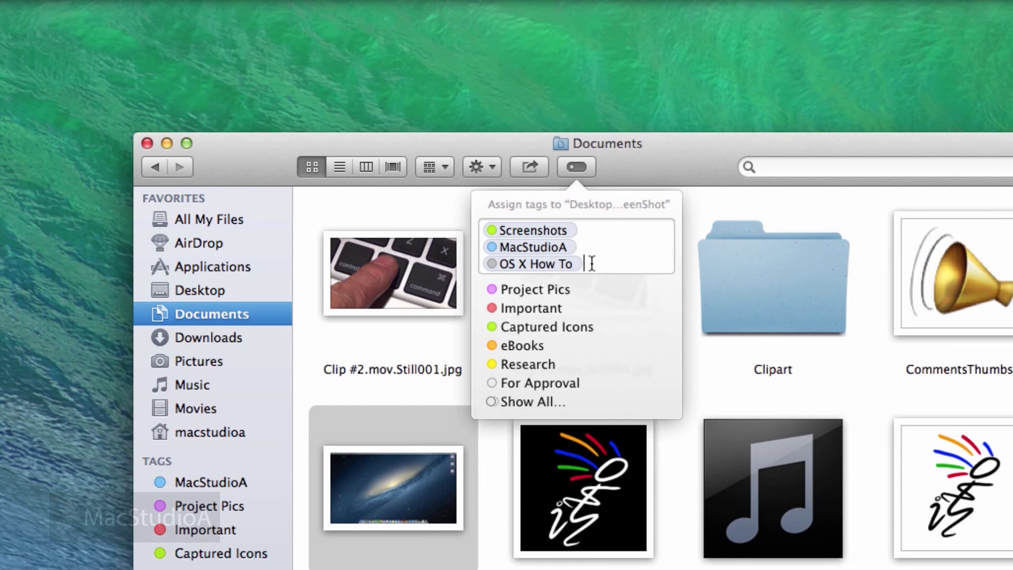
pyautogui.press('BackSpace')
pyautogui.press('BackSpace')
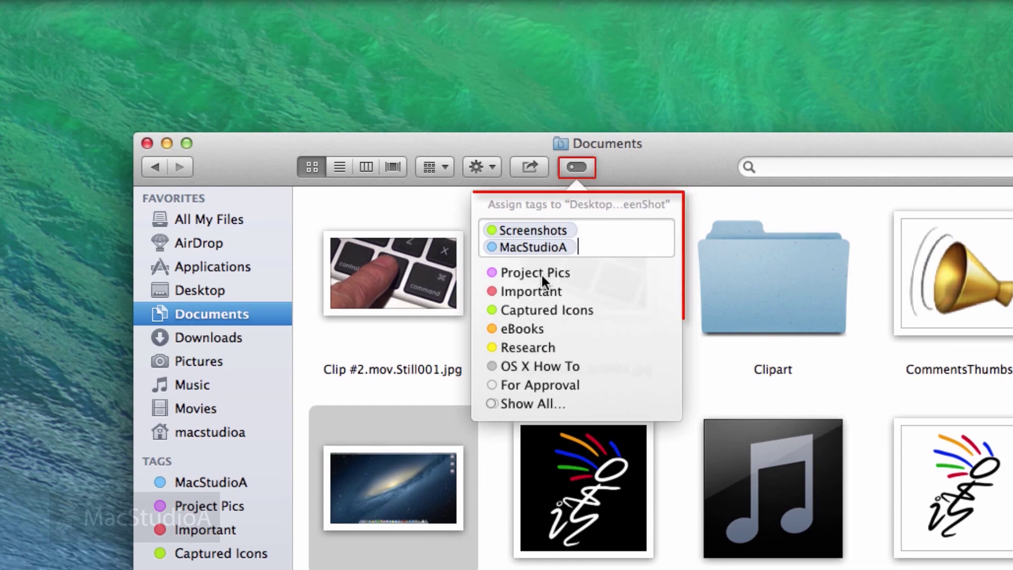
pyautogui.click(550, 271)
pyautogui.press('Return')
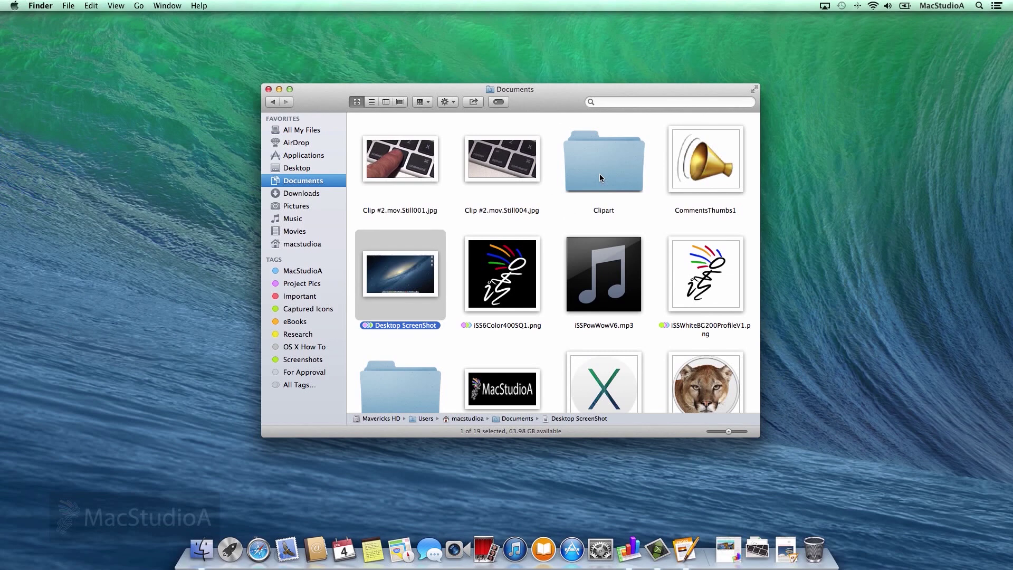
# - In Clipart, tag PeaceSign1, PeaceSign2 and ThumsUp1 with Project Pics
pyautogui.doubleClick(599, 173)
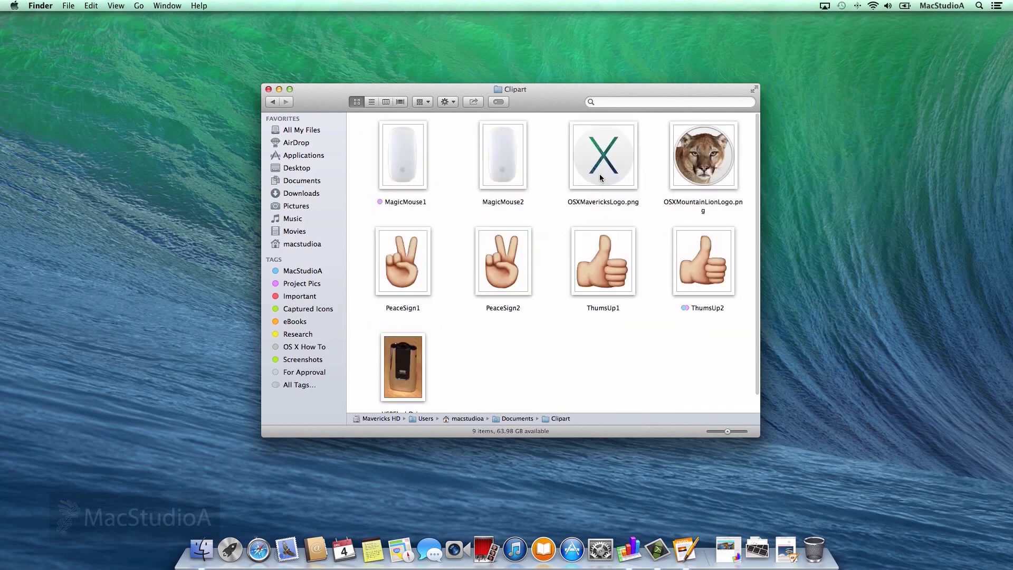
pyautogui.moveTo(375, 227); pyautogui.dragTo(586, 269)
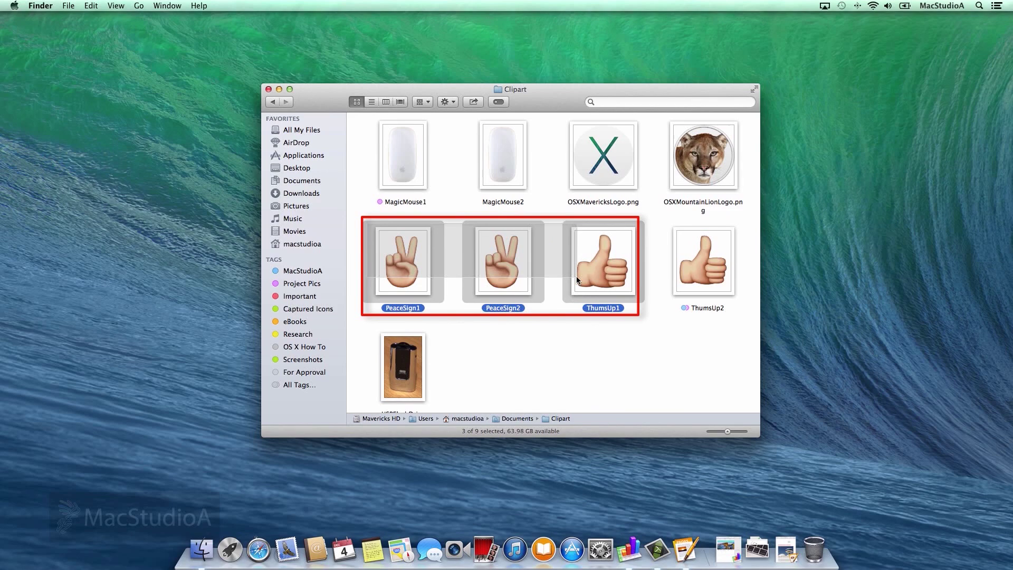
pyautogui.click(499, 102)
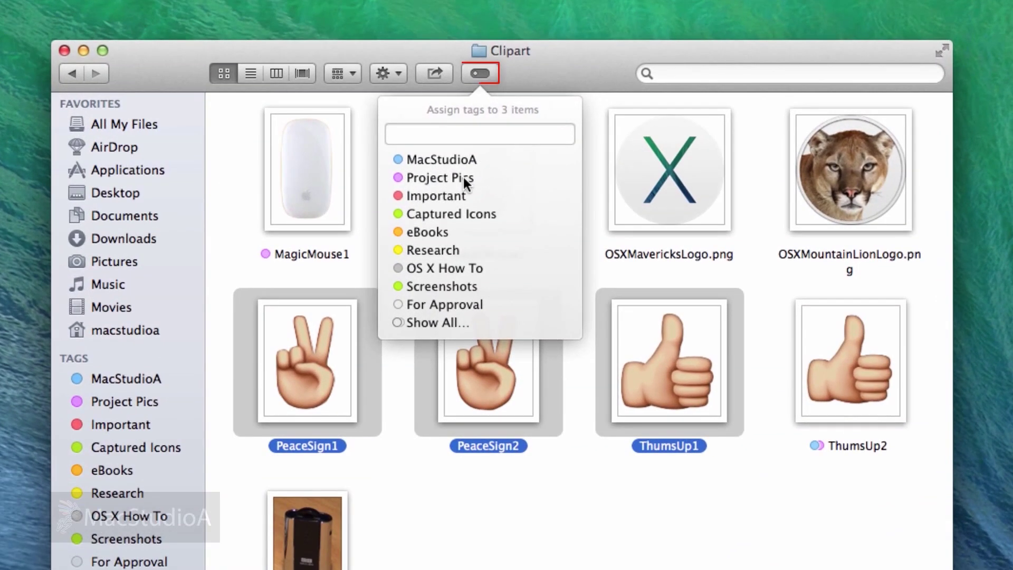
pyautogui.click(463, 178)
pyautogui.press('Return')
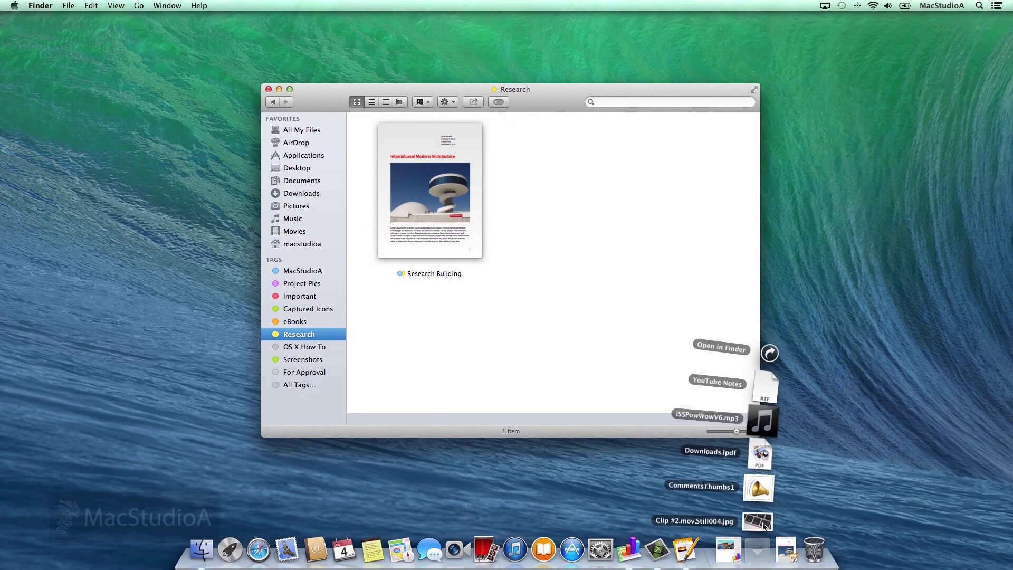
# - Drag Clip #2.mov.Still004.jpg and iSSPowWowV6 to Research and CommentsThumbs1 to MacStudioA
pyautogui.moveTo(757, 521); pyautogui.dragTo(565, 214)
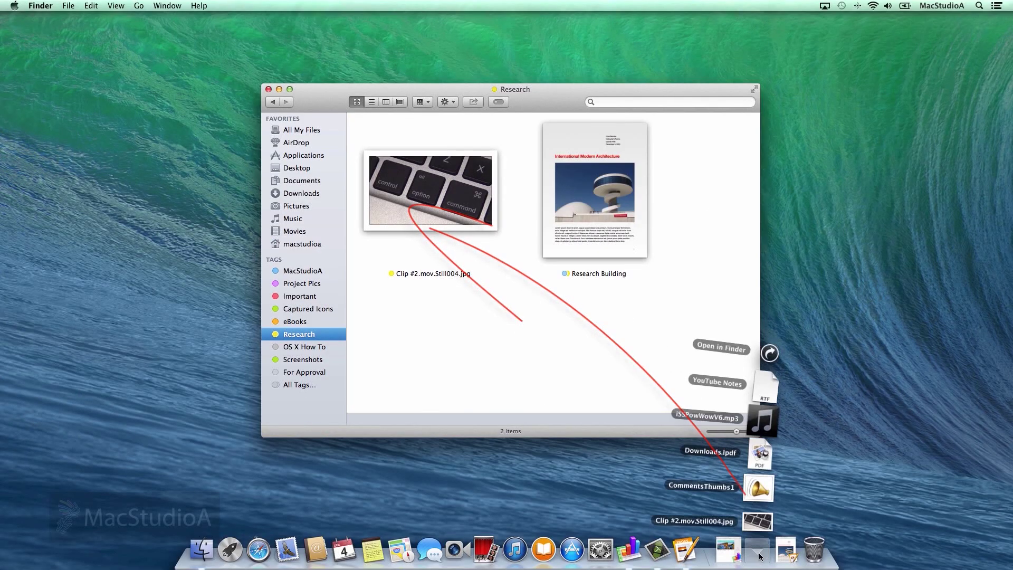
pyautogui.moveTo(763, 420); pyautogui.dragTo(697, 261)
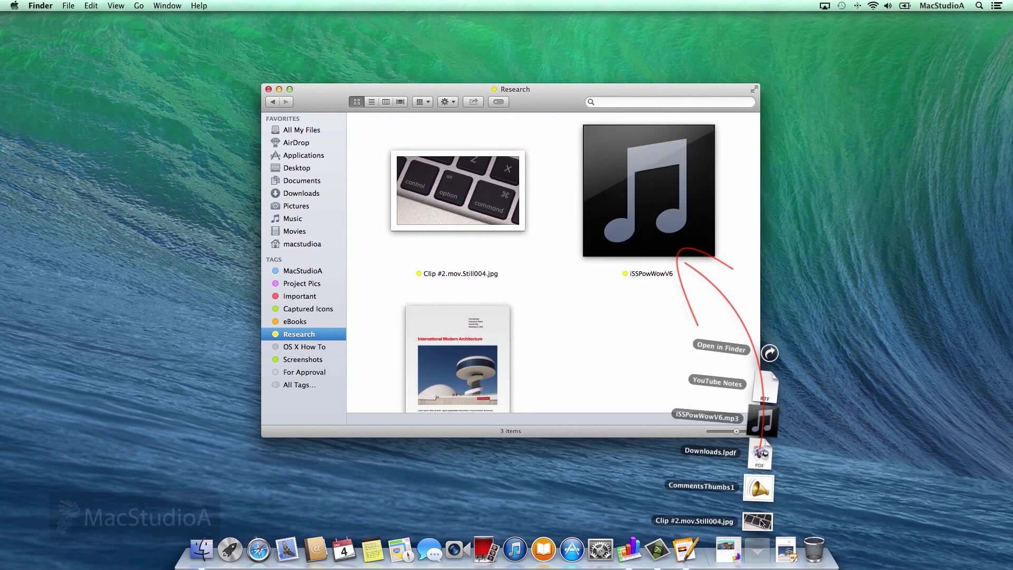
pyautogui.moveTo(758, 488)
pyautogui.mouseDown()
pyautogui.moveTo(305, 355)
pyautogui.moveTo(315, 272)
pyautogui.mouseUp()
pyautogui.click(321, 273)
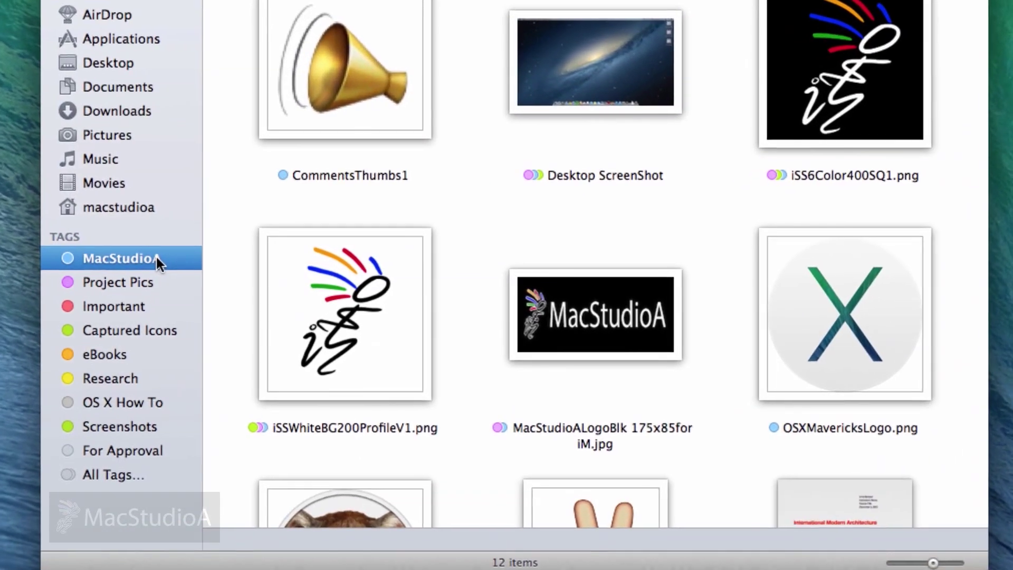
pyautogui.keyDown('ctrl'); pyautogui.click(323, 273); pyautogui.keyUp('ctrl')
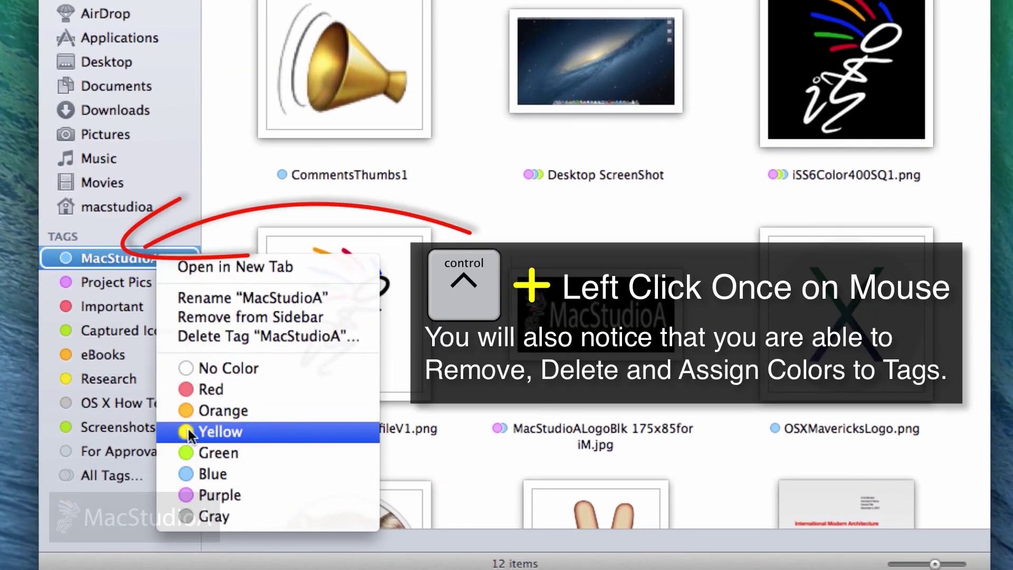
pyautogui.click(124, 243)
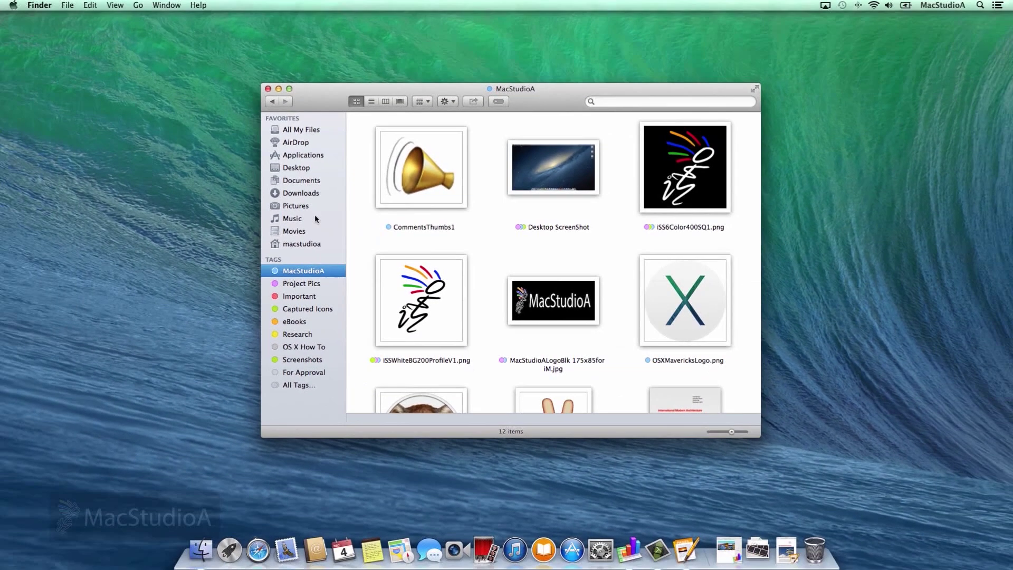
# - Search All My Files by the Research, MacStudioA and For Approval tags
pyautogui.click(314, 129)
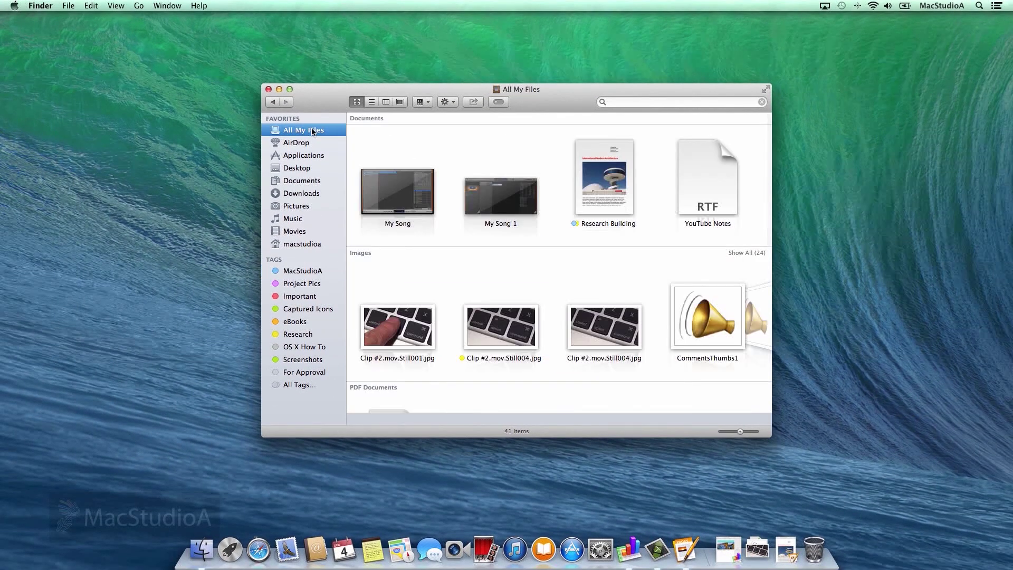
pyautogui.click(619, 102)
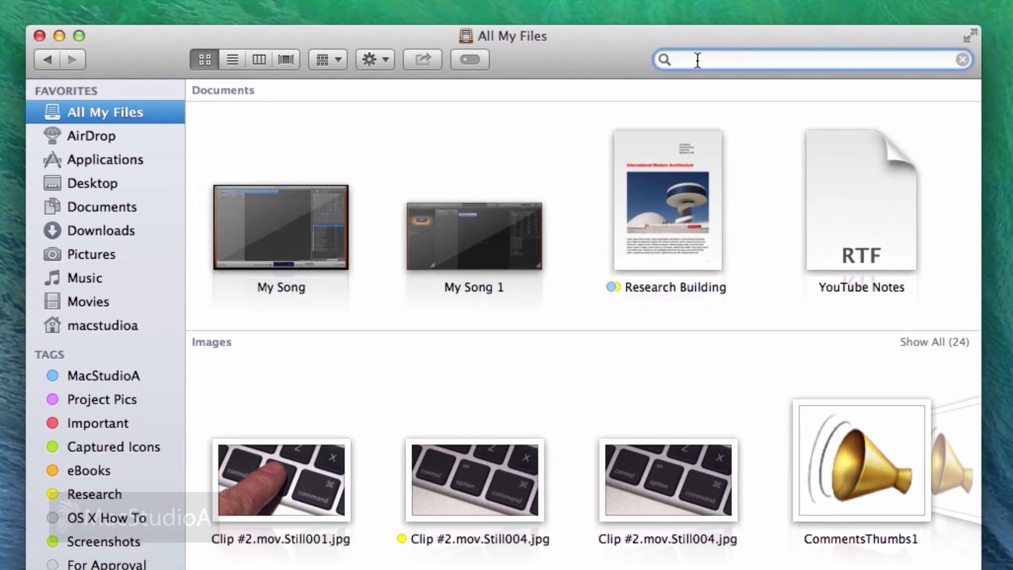
pyautogui.write('re')
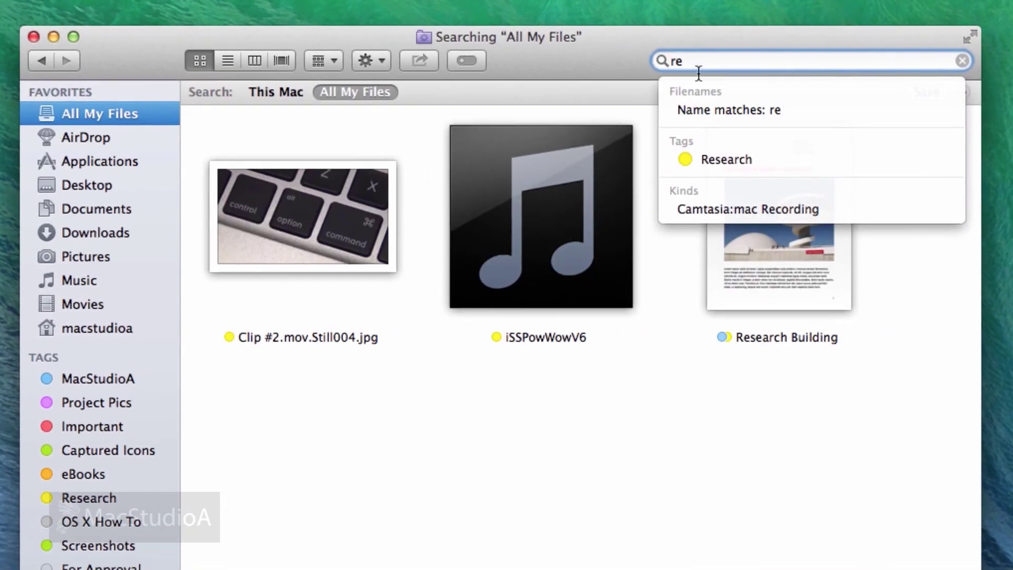
pyautogui.click(726, 158)
pyautogui.write('m')
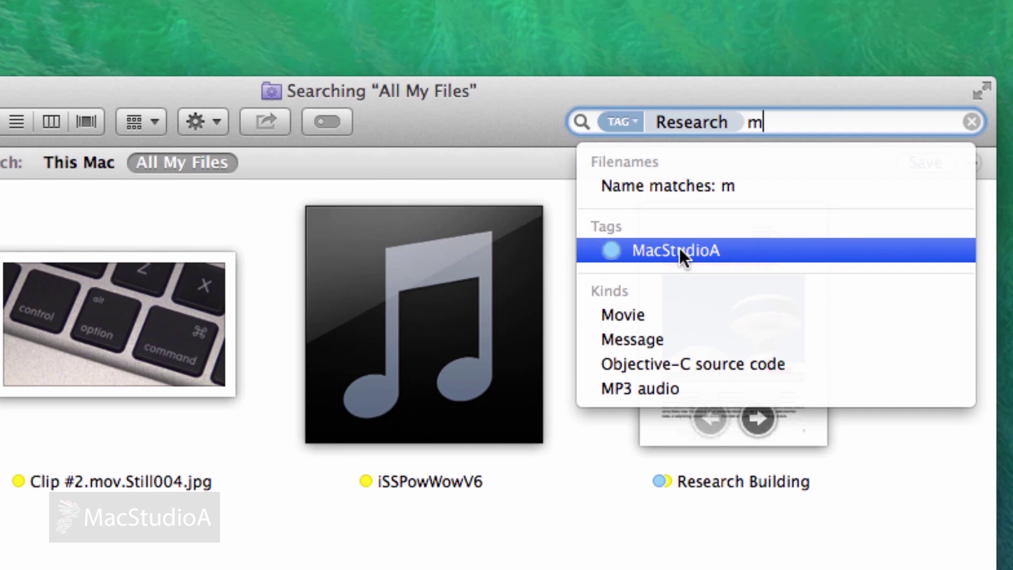
pyautogui.click(679, 248)
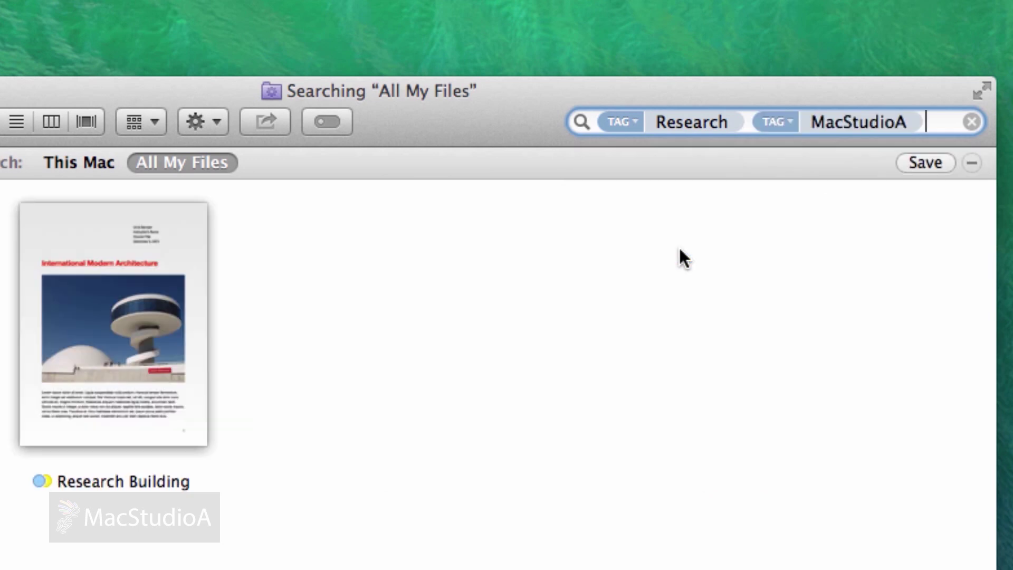
pyautogui.write('f')
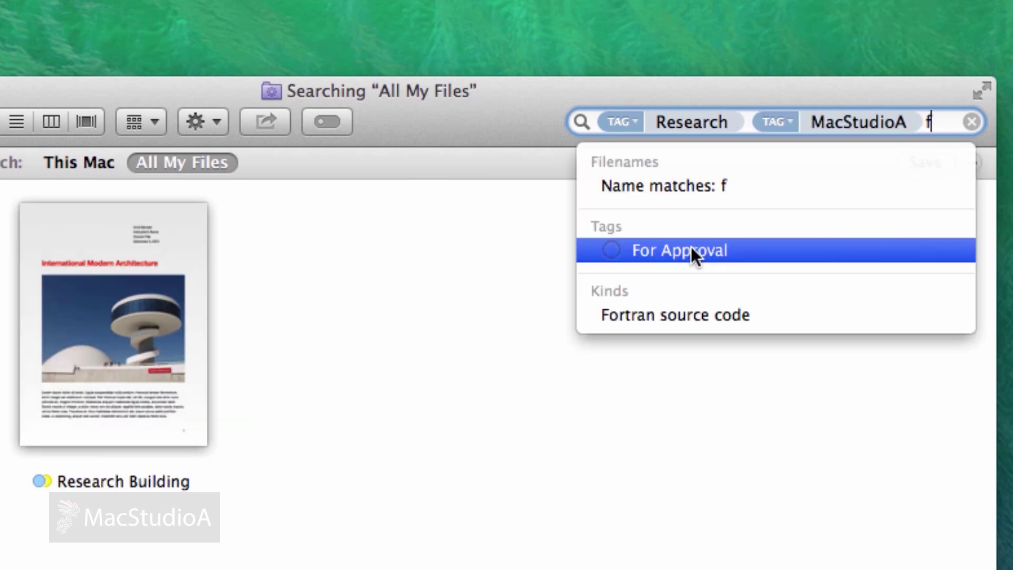
pyautogui.click(691, 255)
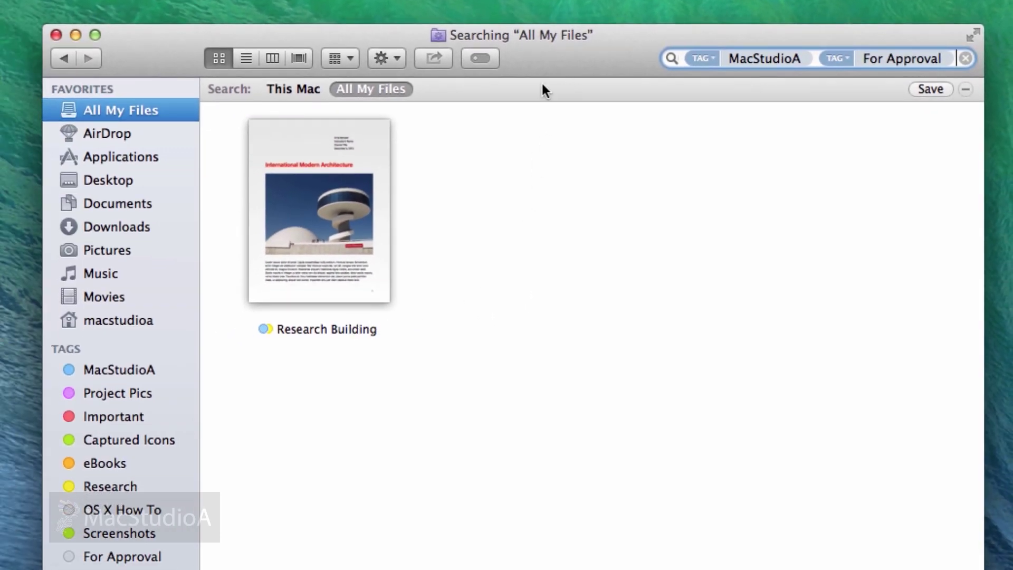
# - Select the single match, Research Building, and verify the tags it carries
pyautogui.click(377, 142)
pyautogui.click(481, 57)
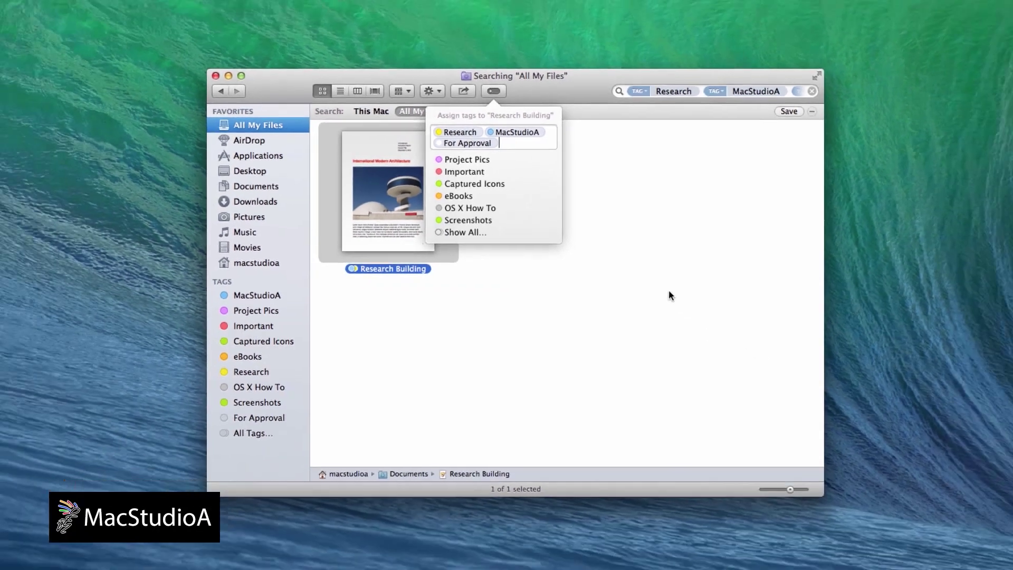
pyautogui.click(514, 237)
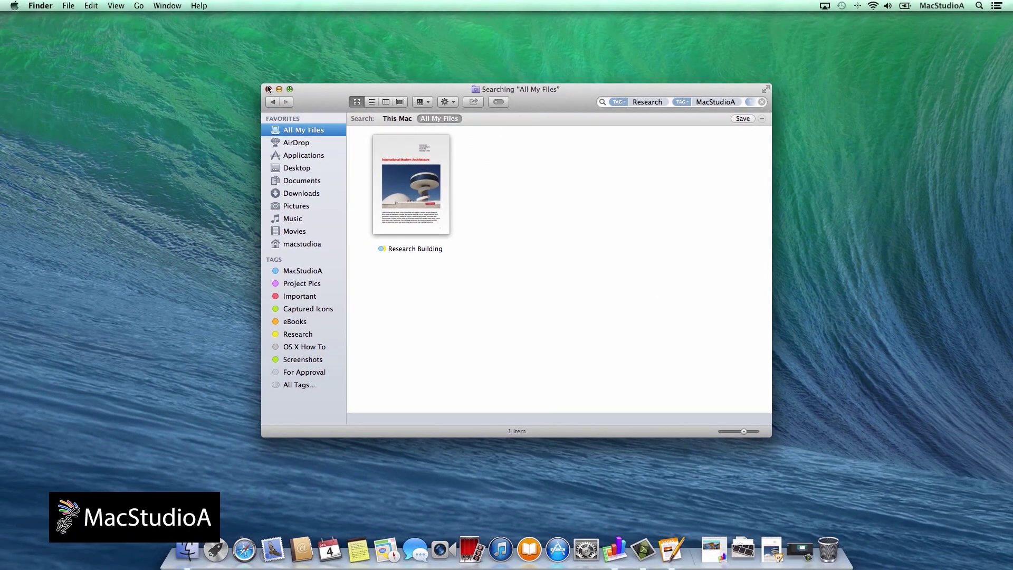